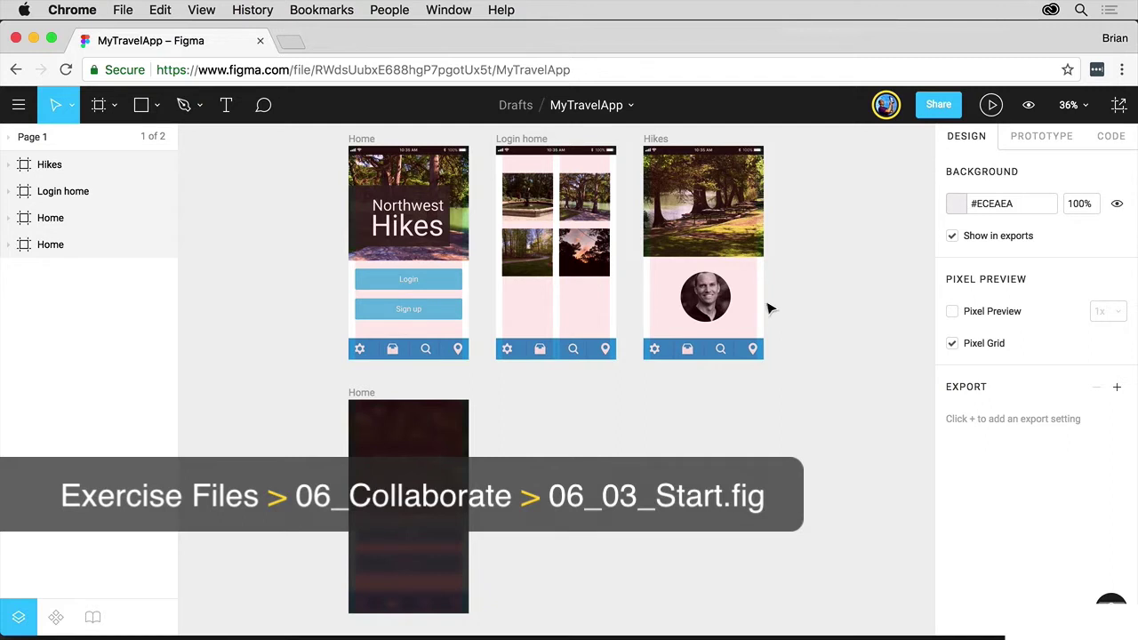
Step: Activate the Comment tool from the top toolbar of the MyTravelApp file
left_click(264, 105)
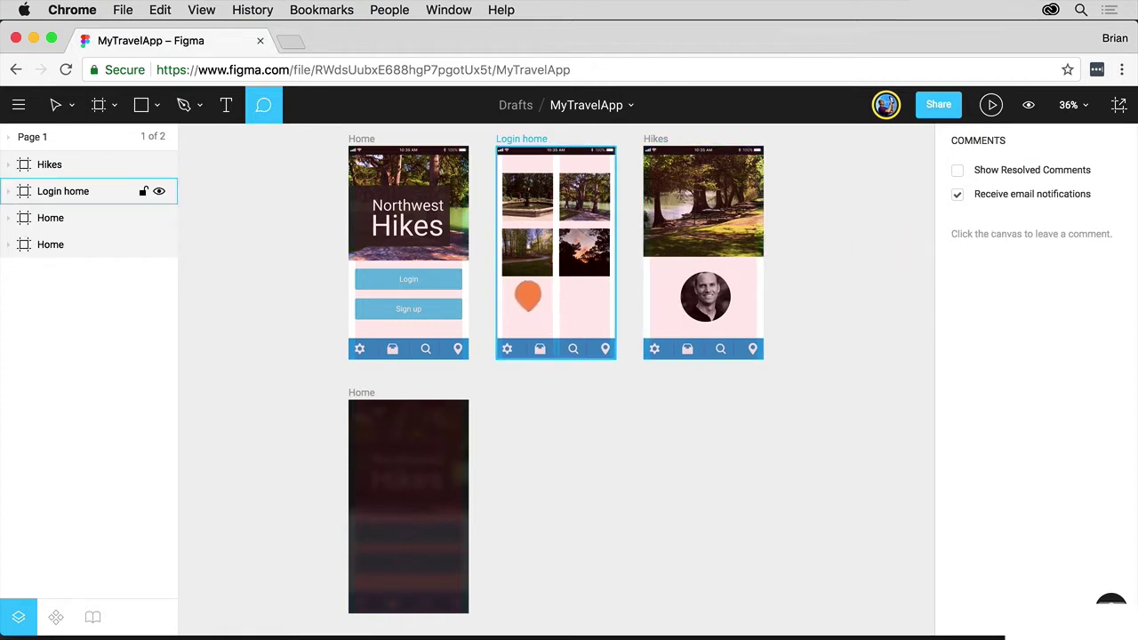
Step: Post 'add 2 more pics' on the Login home frame, with no mention or emoji
left_click(573, 315)
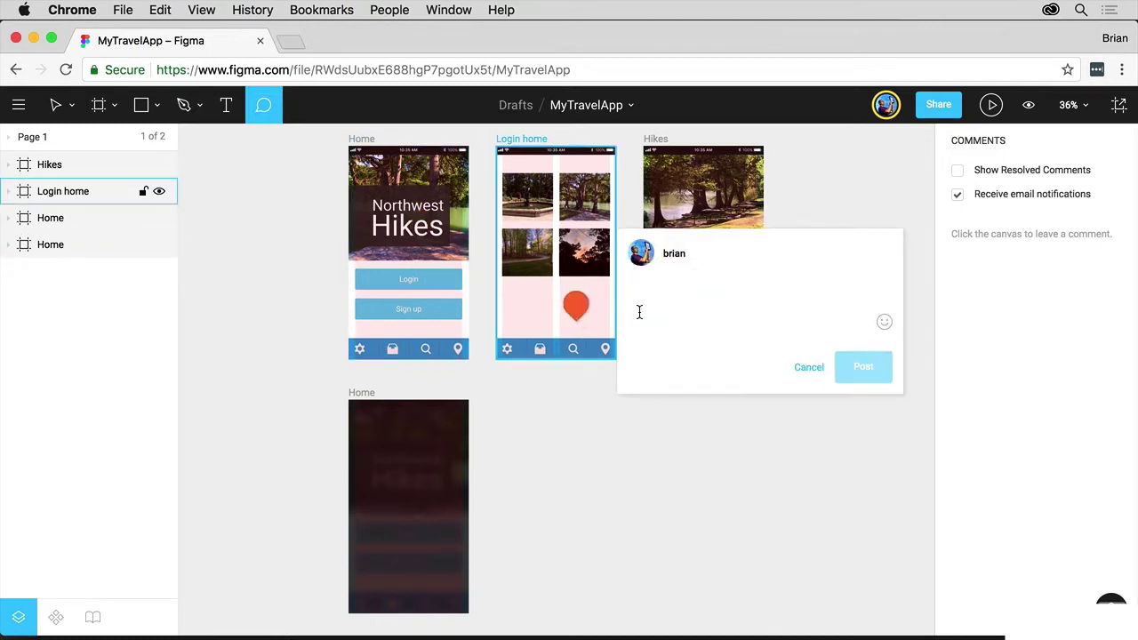
type("add 2 mo")
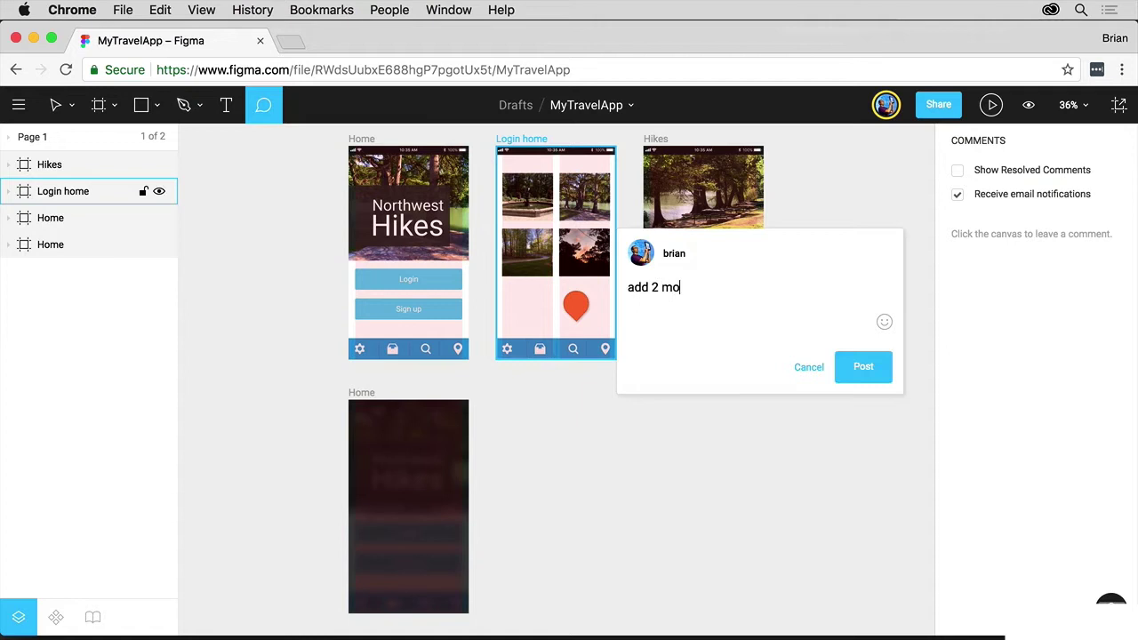
type("re pics")
type("@")
key("Down")
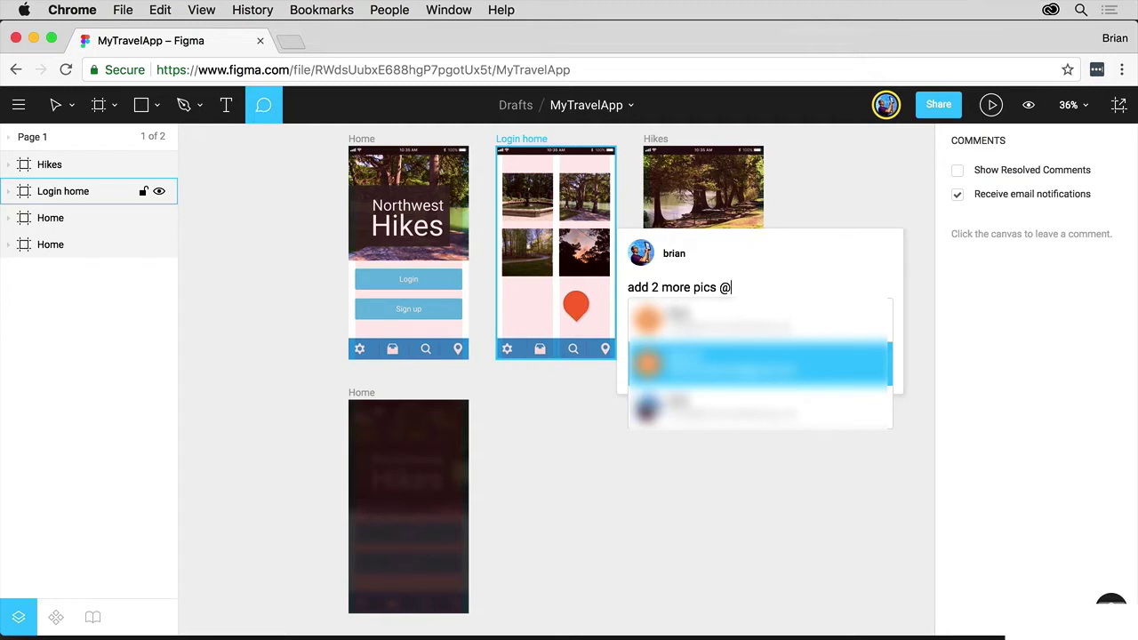
key("Escape")
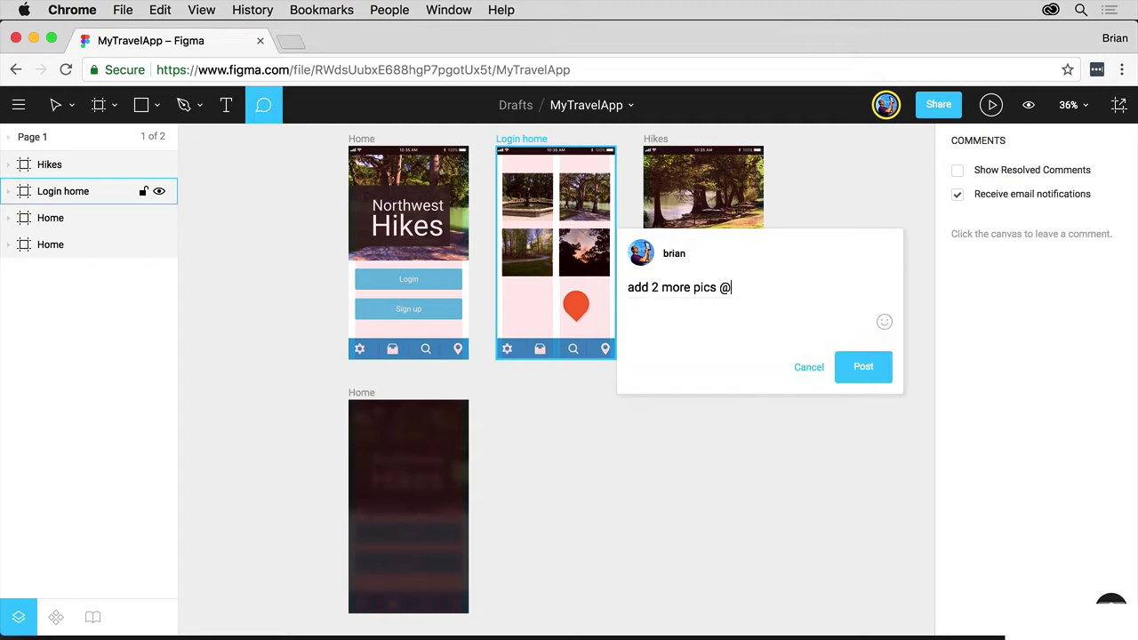
key("BackSpace")
key("BackSpace")
left_click(884, 323)
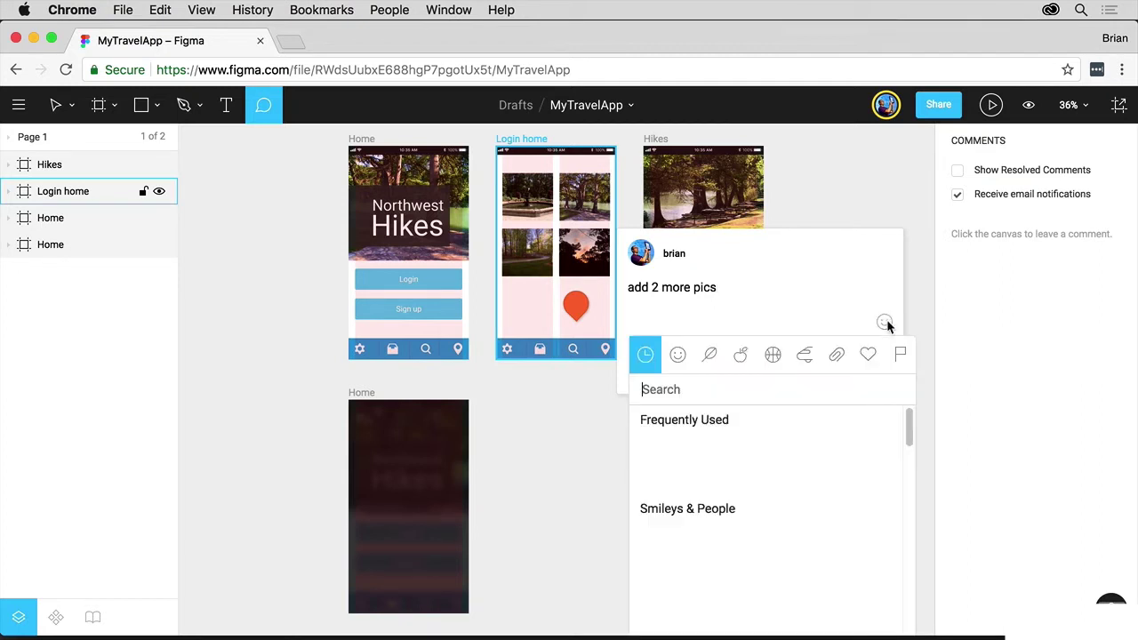
left_click(750, 293)
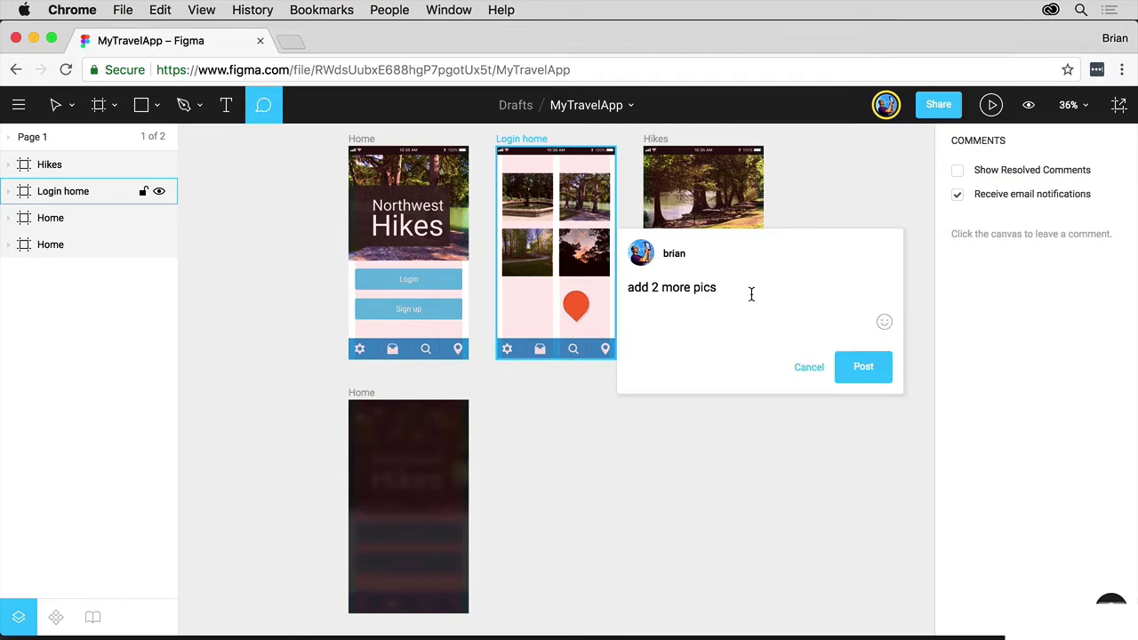
left_click(863, 368)
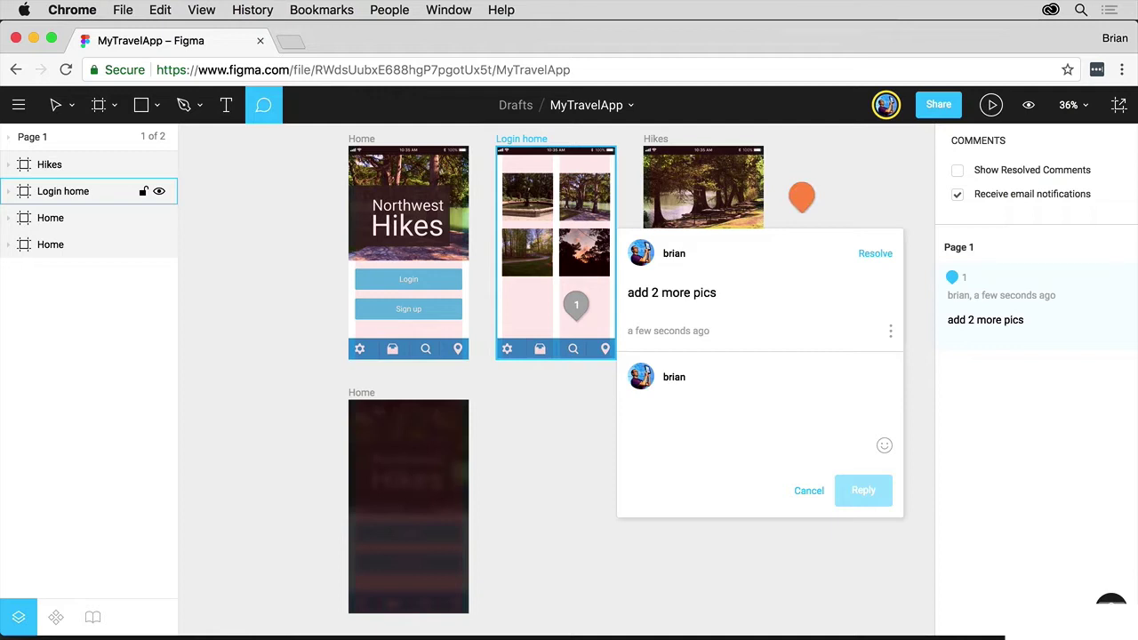
Step: In the Share settings, keep the other collaborator at 'can view' access
scroll(802, 190, "up", 1)
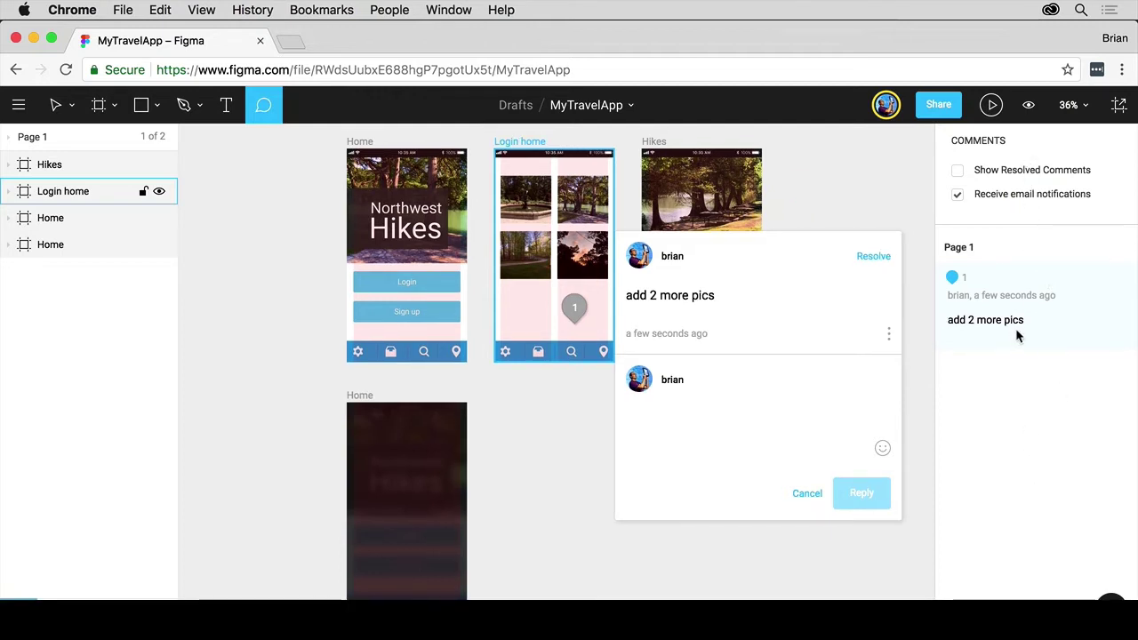
left_click(946, 108)
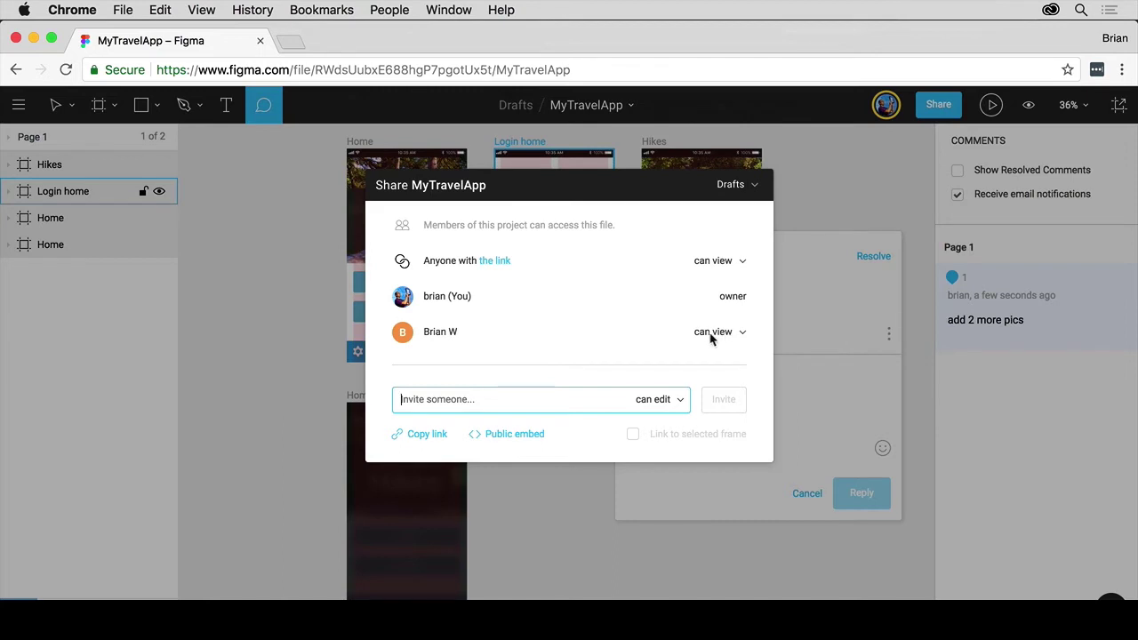
left_click(744, 331)
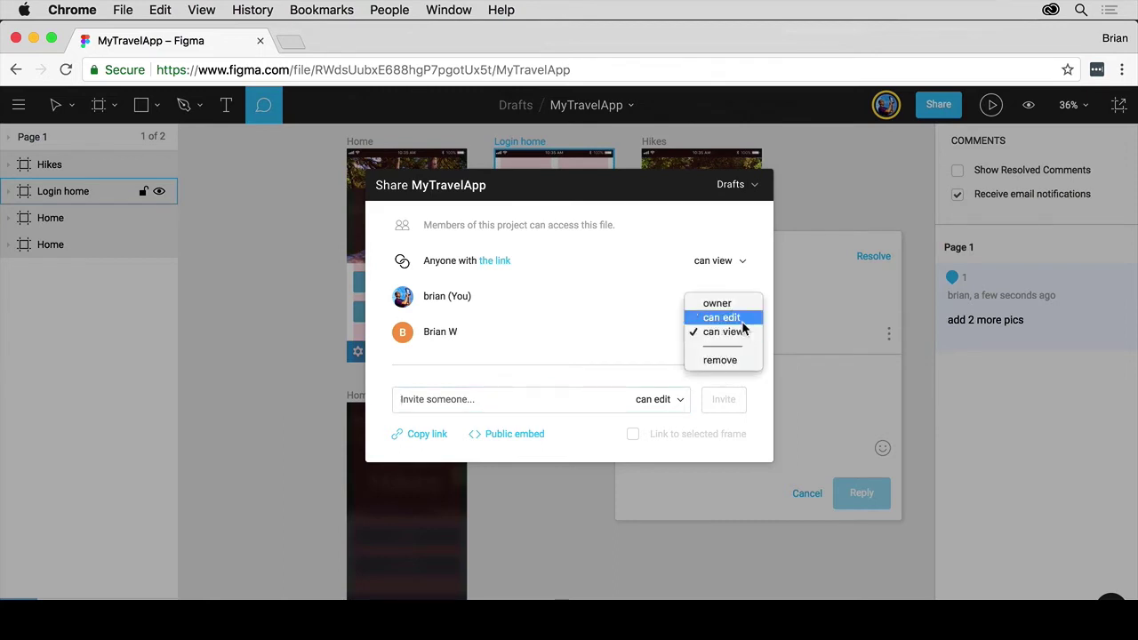
left_click(725, 333)
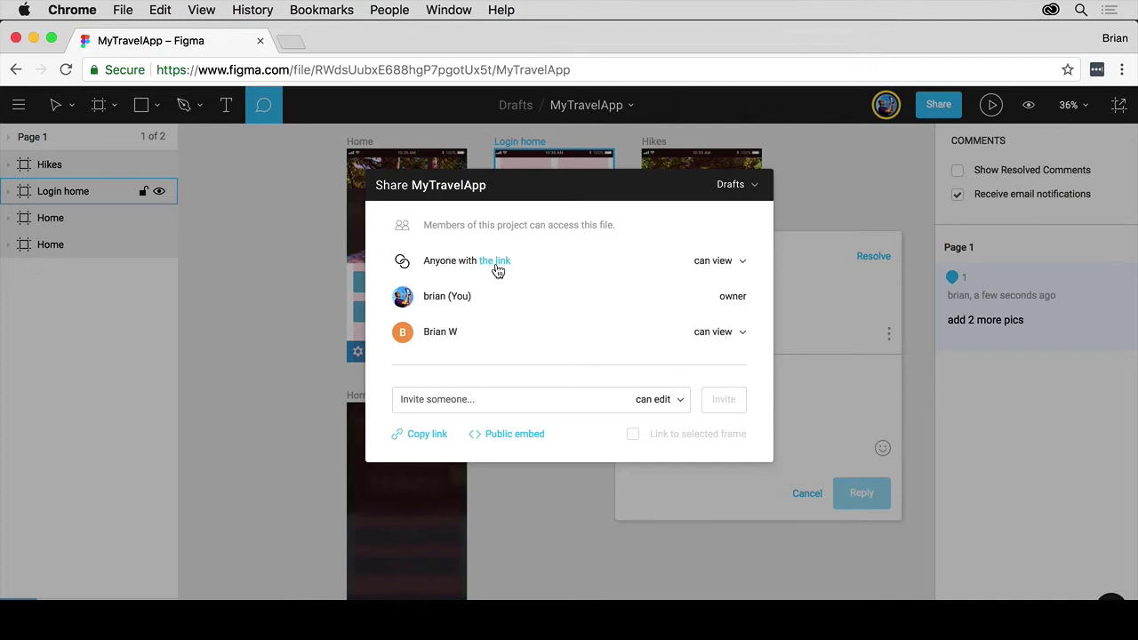
key("Tab")
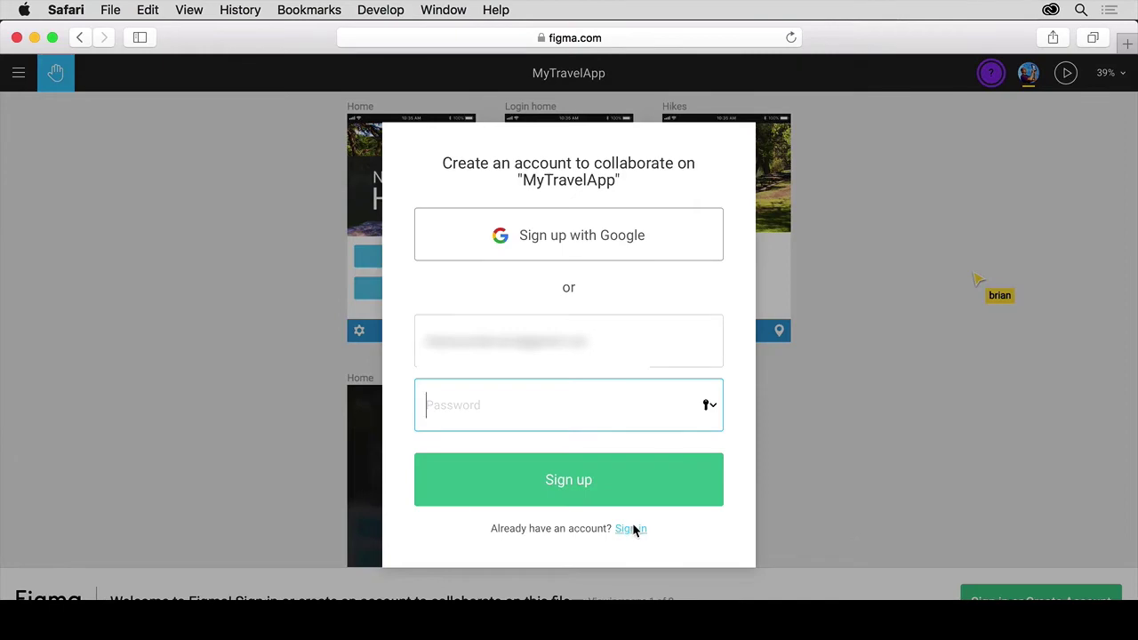
Step: Sign in as the second user with the autofilled credentials to load MyTravelApp
left_click(632, 522)
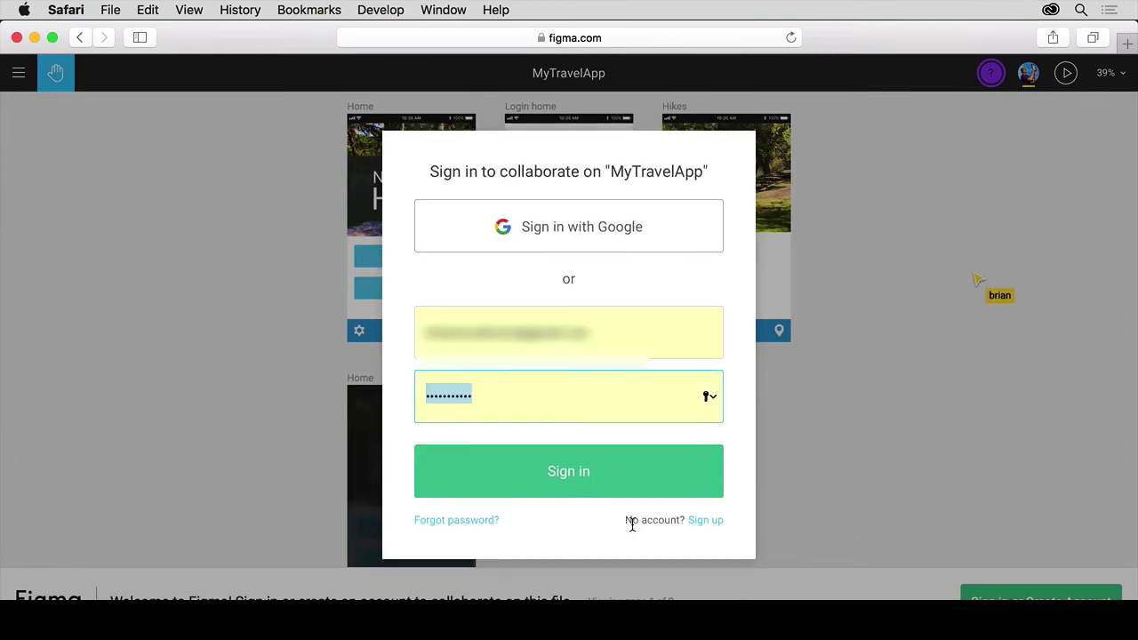
left_click(576, 483)
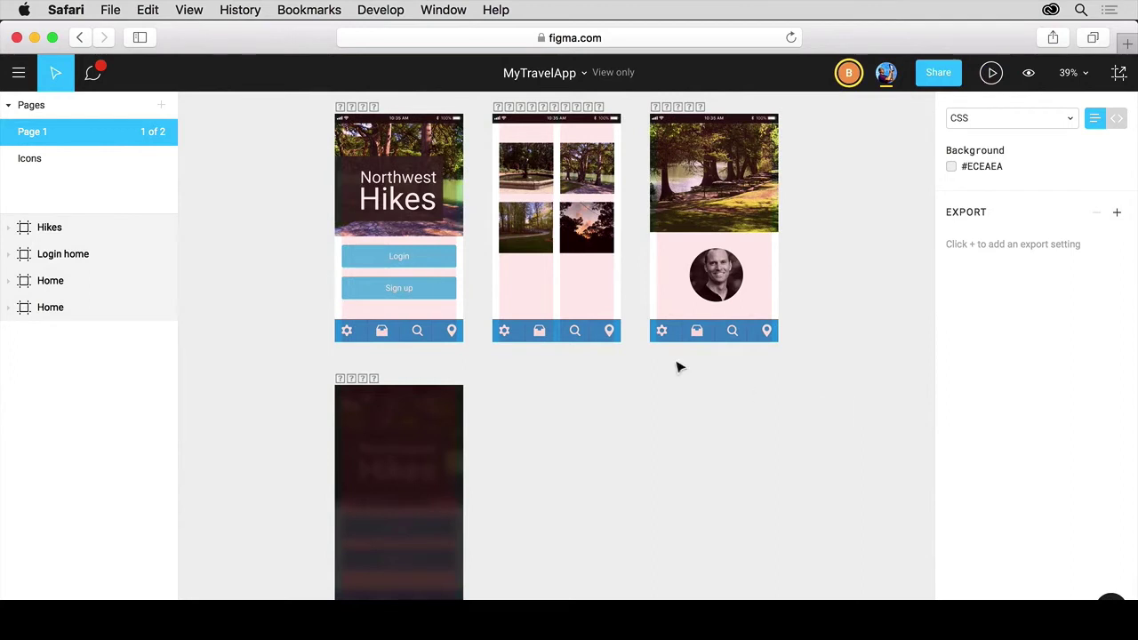
Step: Reply 'no way!' as Brian W to the 'add 2 more pics' comment thread
left_click(103, 67)
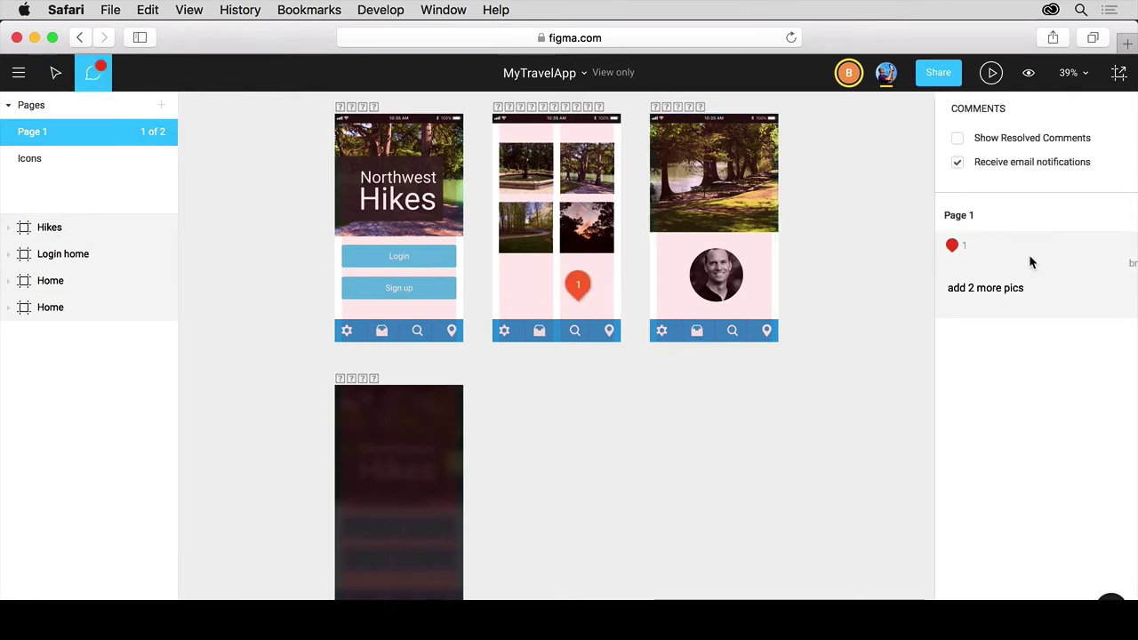
left_click(1002, 272)
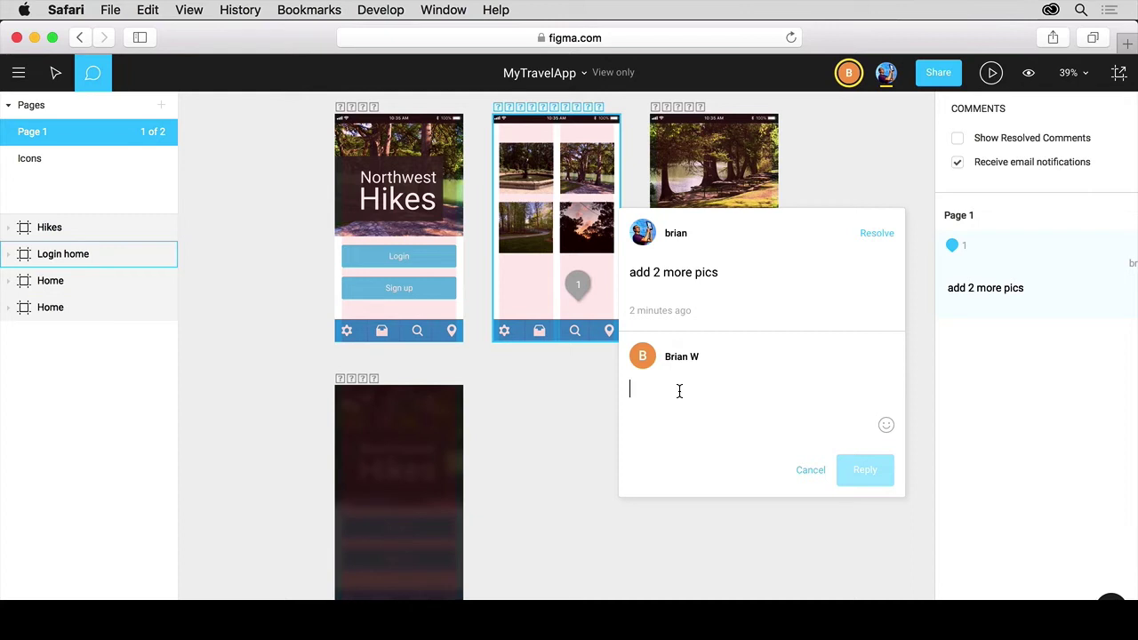
type("no way!")
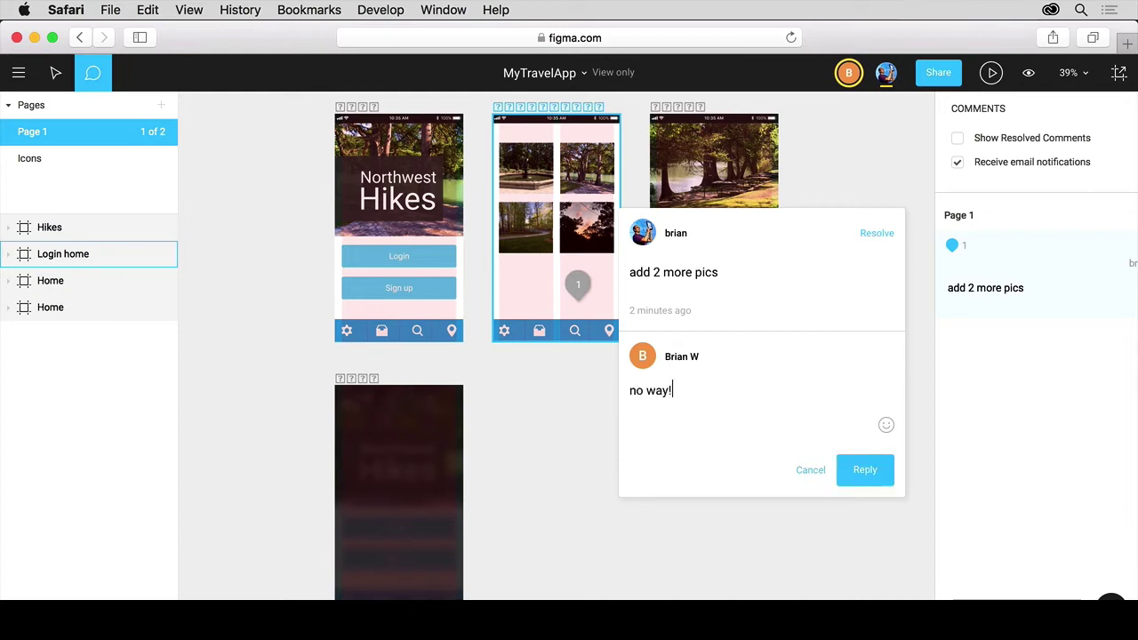
left_click(877, 467)
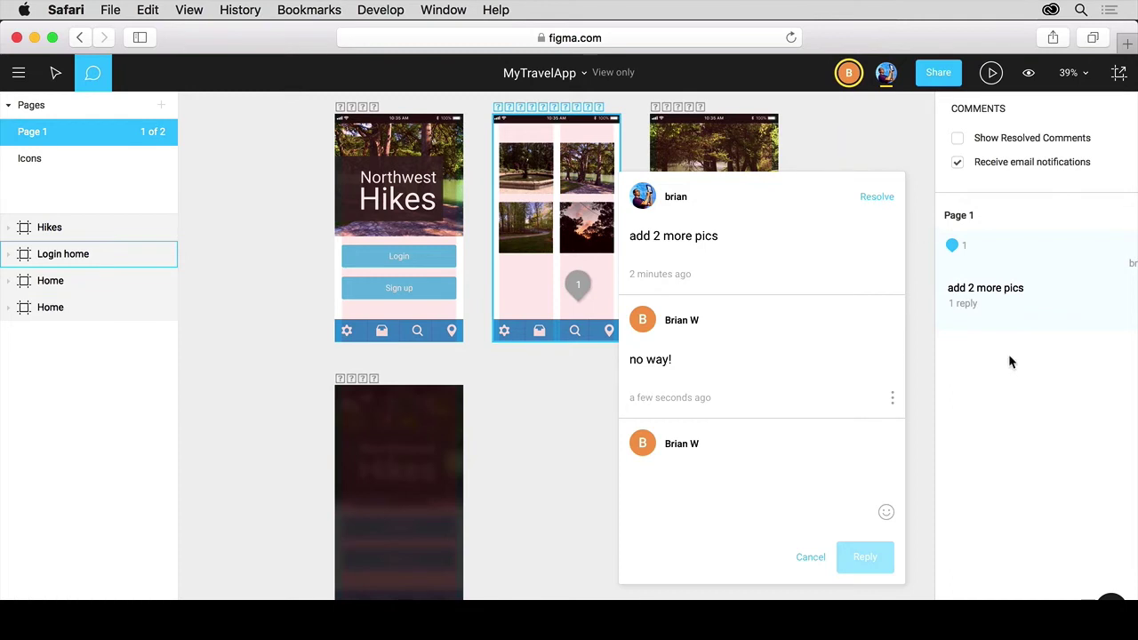
Step: Post a 'remove this' comment on the Hikes portrait as Brian W
mouse_move(737, 182)
left_mouse_down()
mouse_move(179, 271)
mouse_move(208, 426)
mouse_move(821, 508)
mouse_move(725, 530)
left_mouse_up()
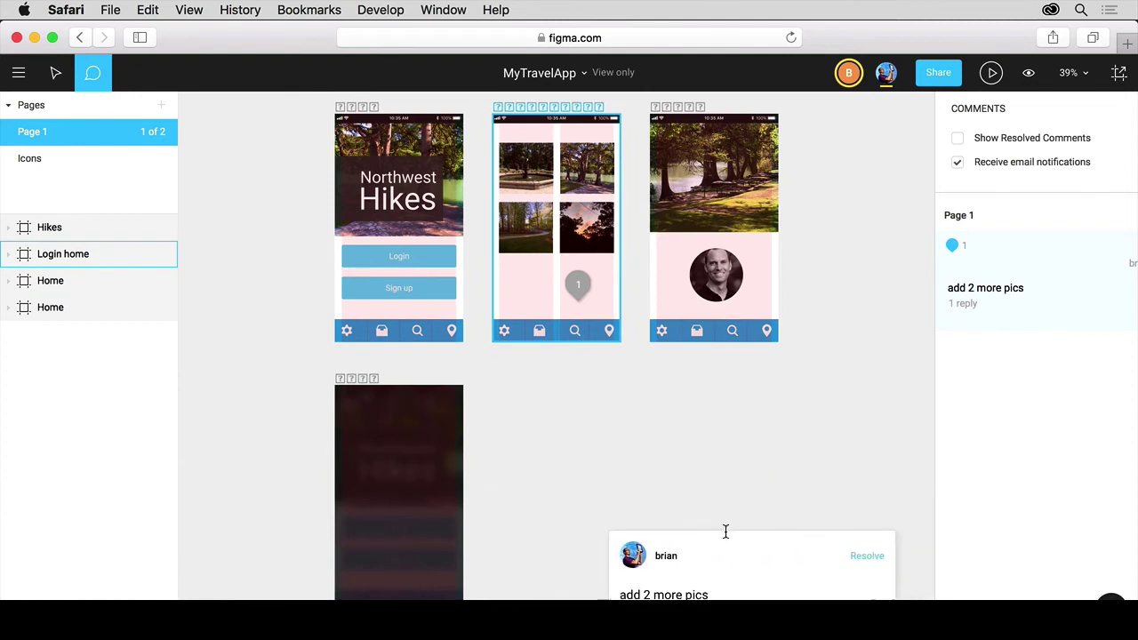
left_click(578, 284)
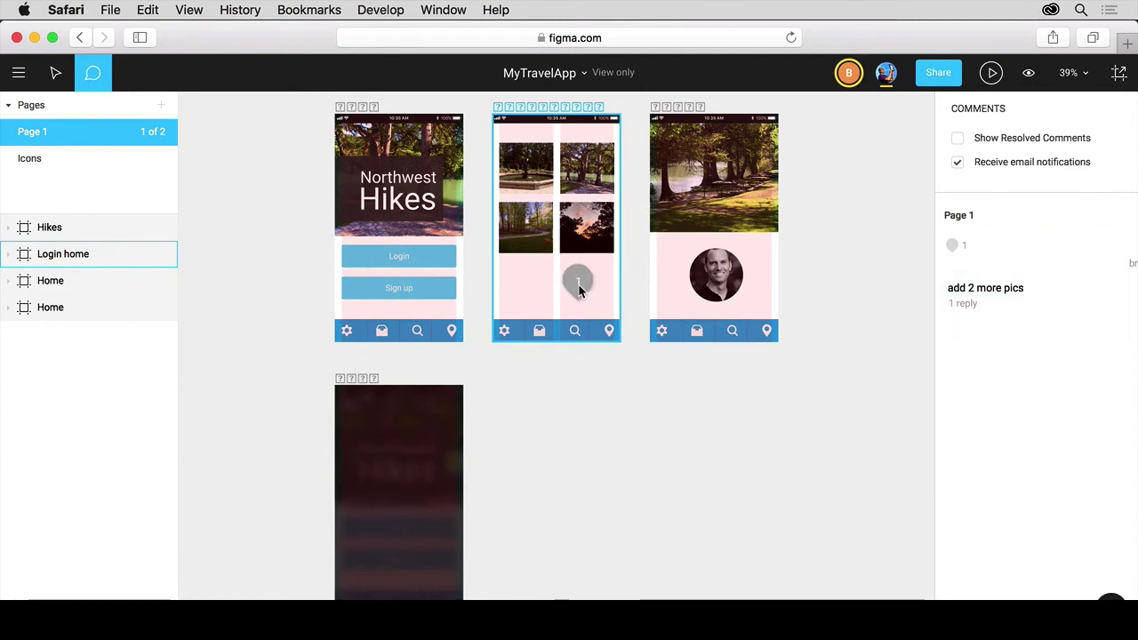
left_click(578, 285)
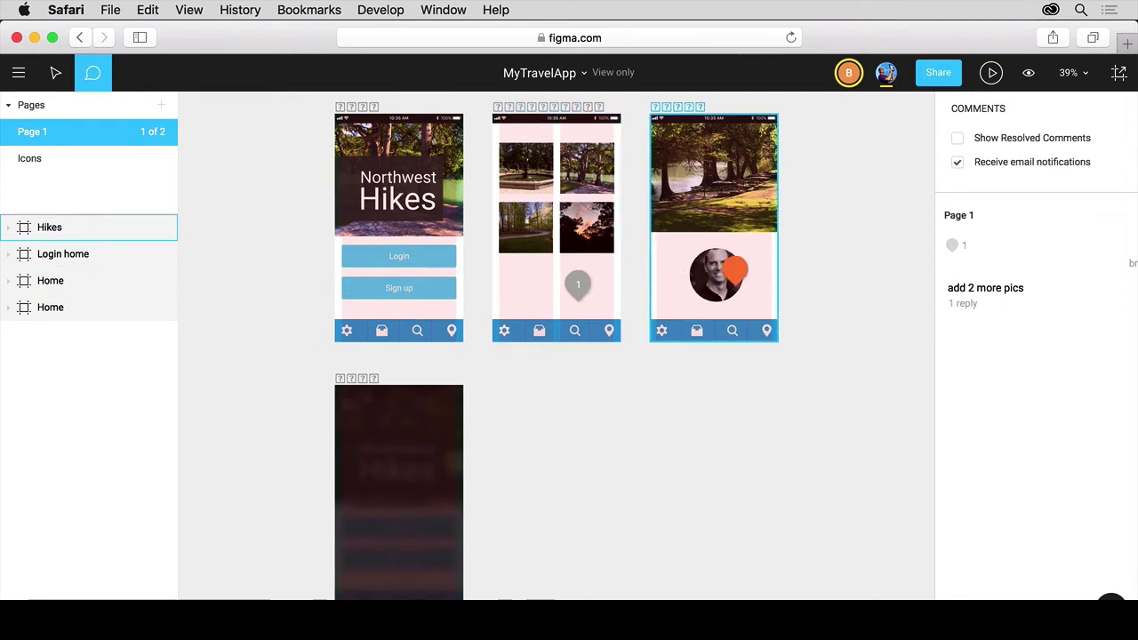
left_click(734, 268)
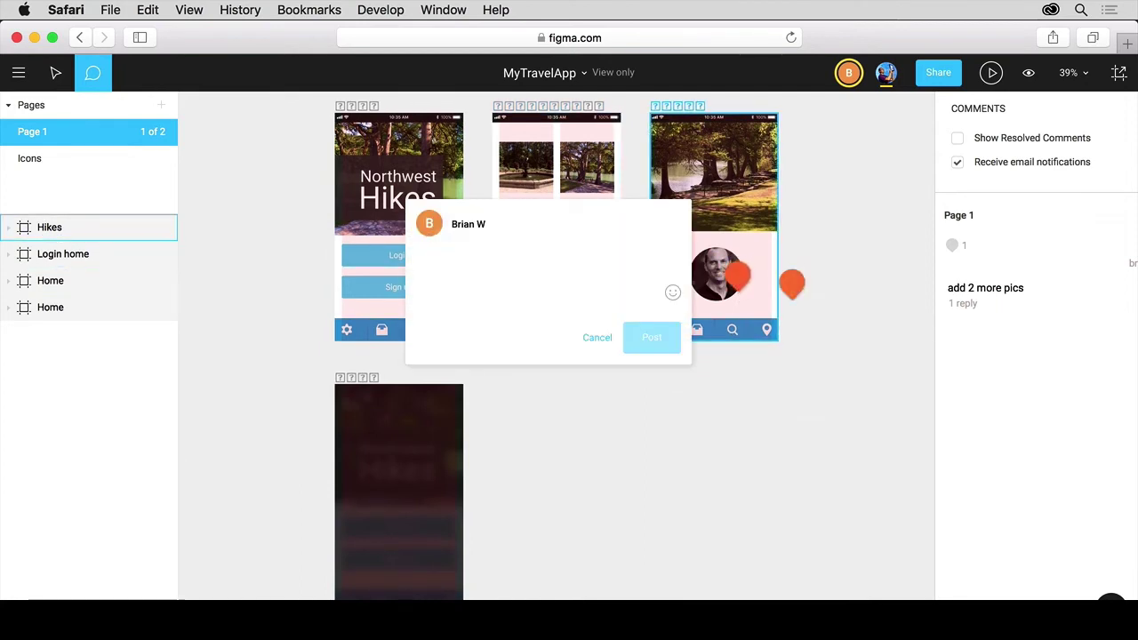
type("remove this")
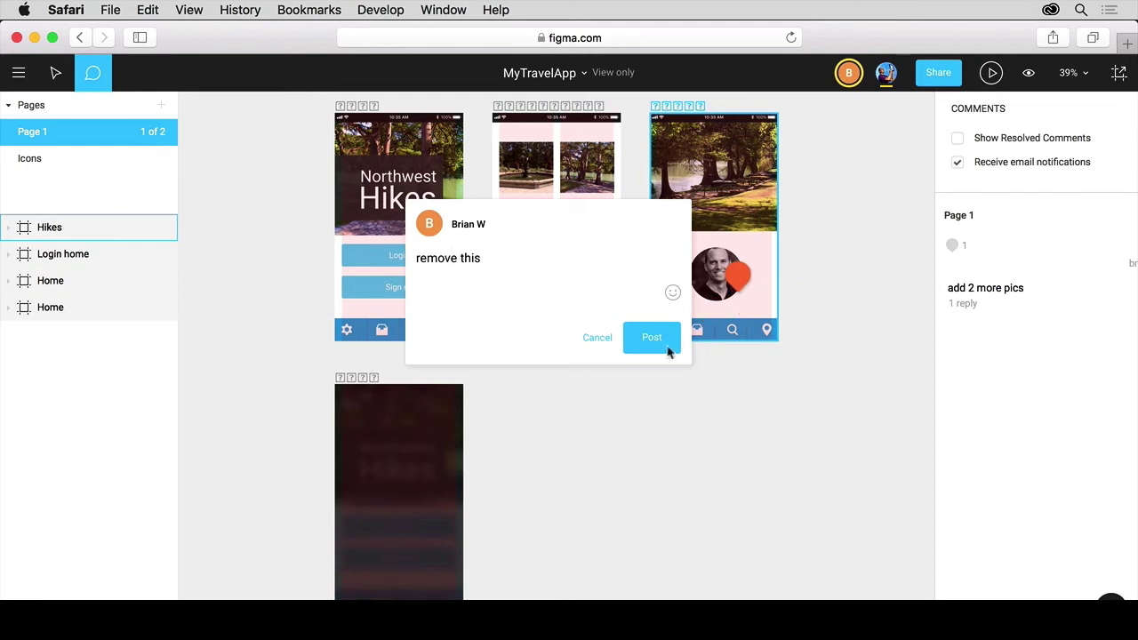
left_click(658, 345)
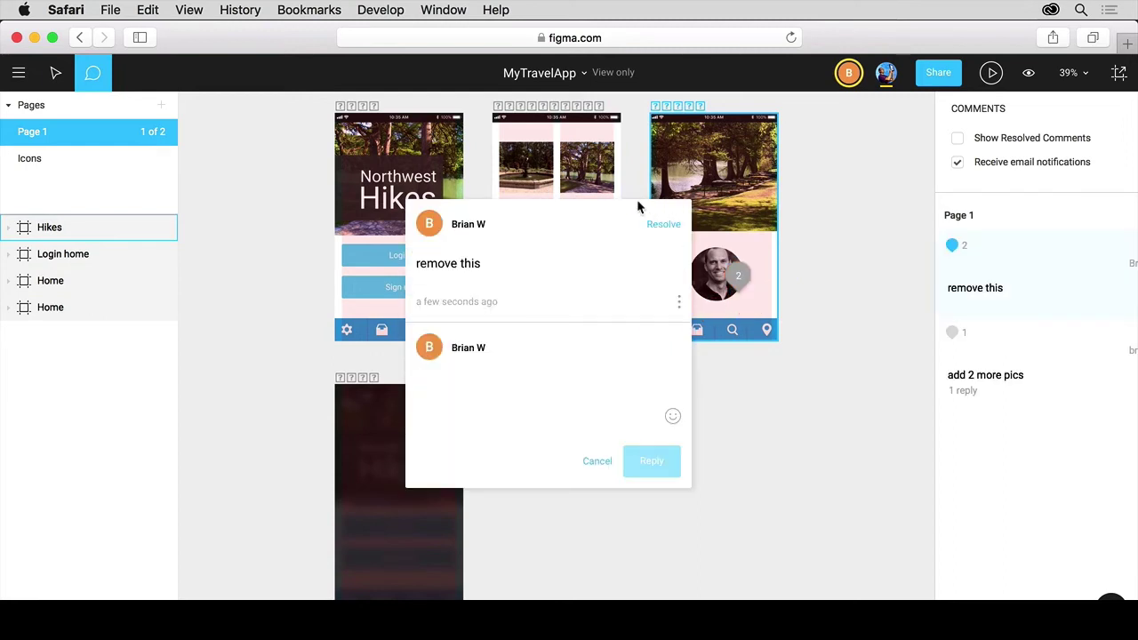
left_click(736, 267)
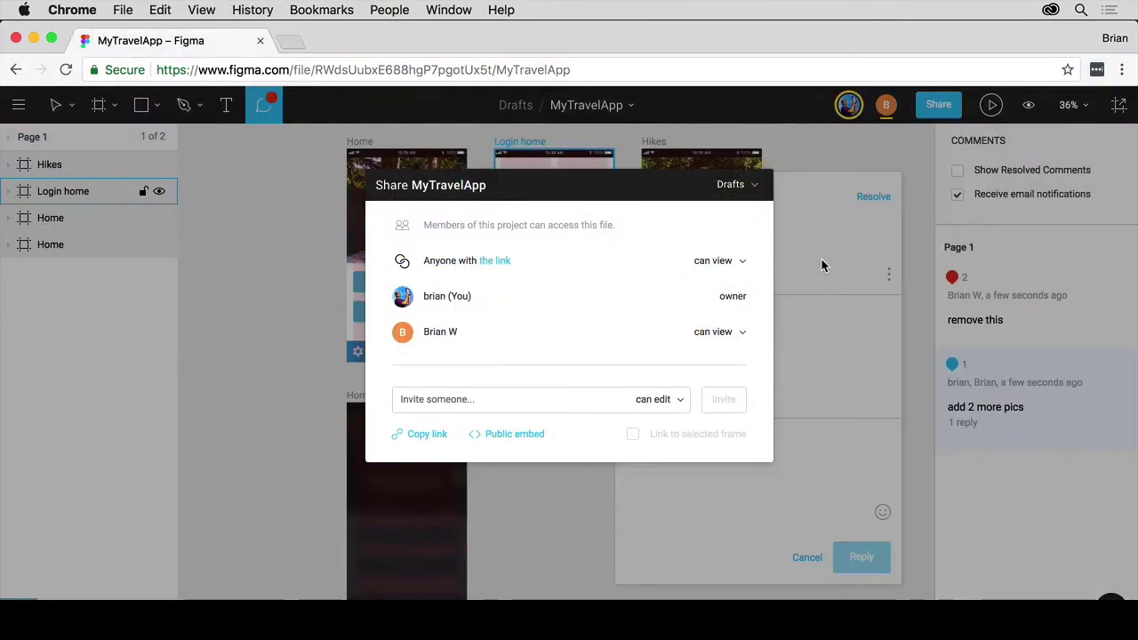
Step: Close Share and the 'add 2 more pics' thread, then open the 'remove this' thread
left_click(820, 259)
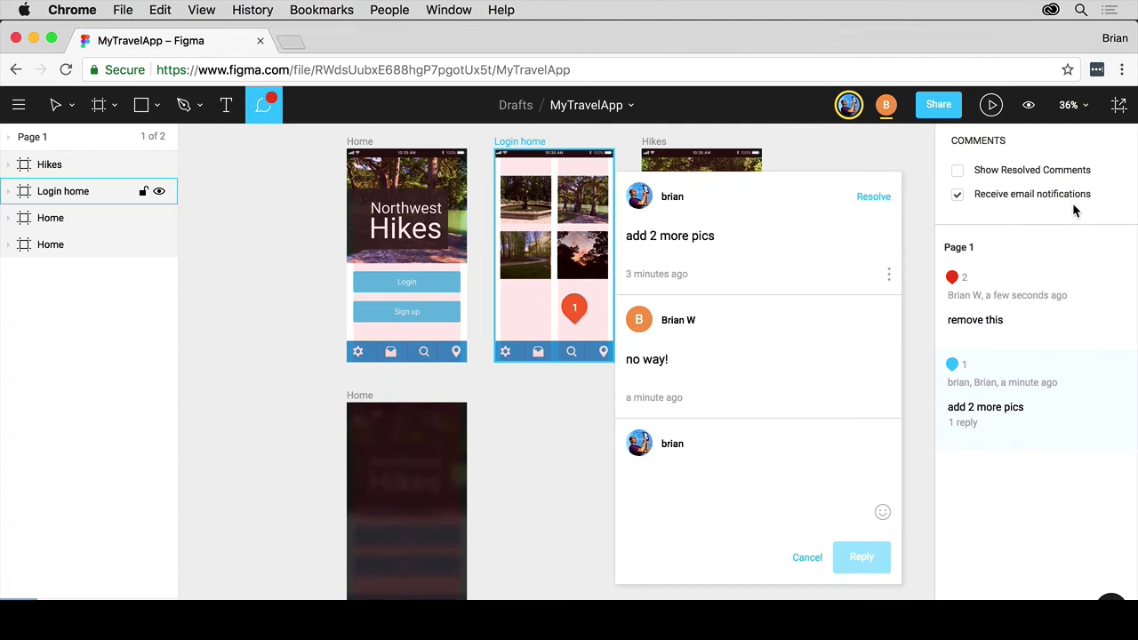
left_click(578, 306)
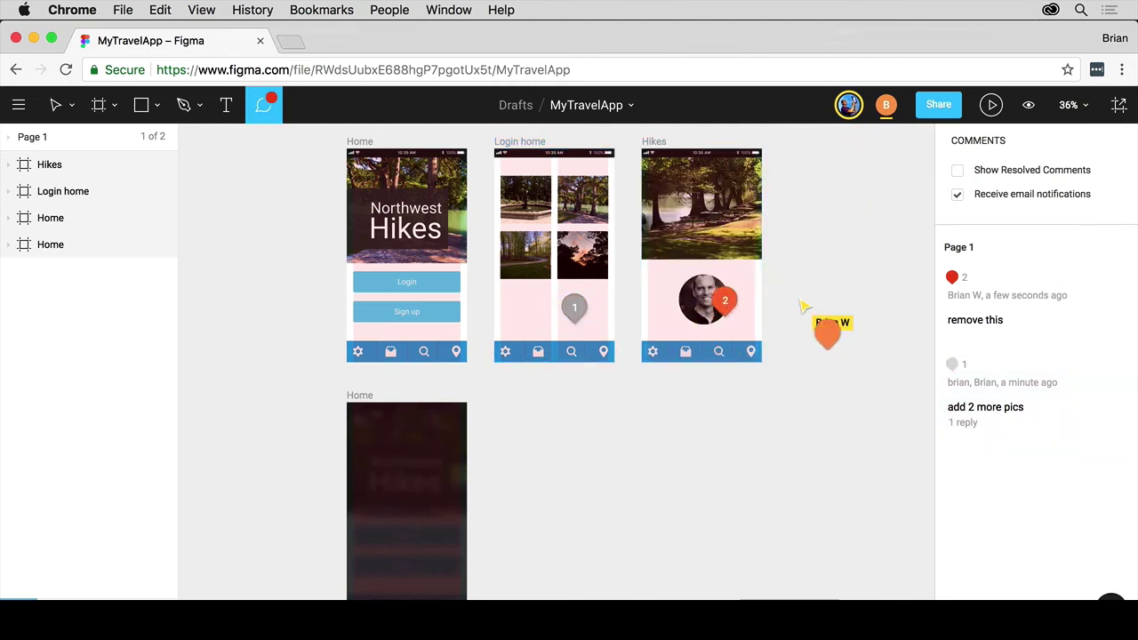
left_click(726, 303)
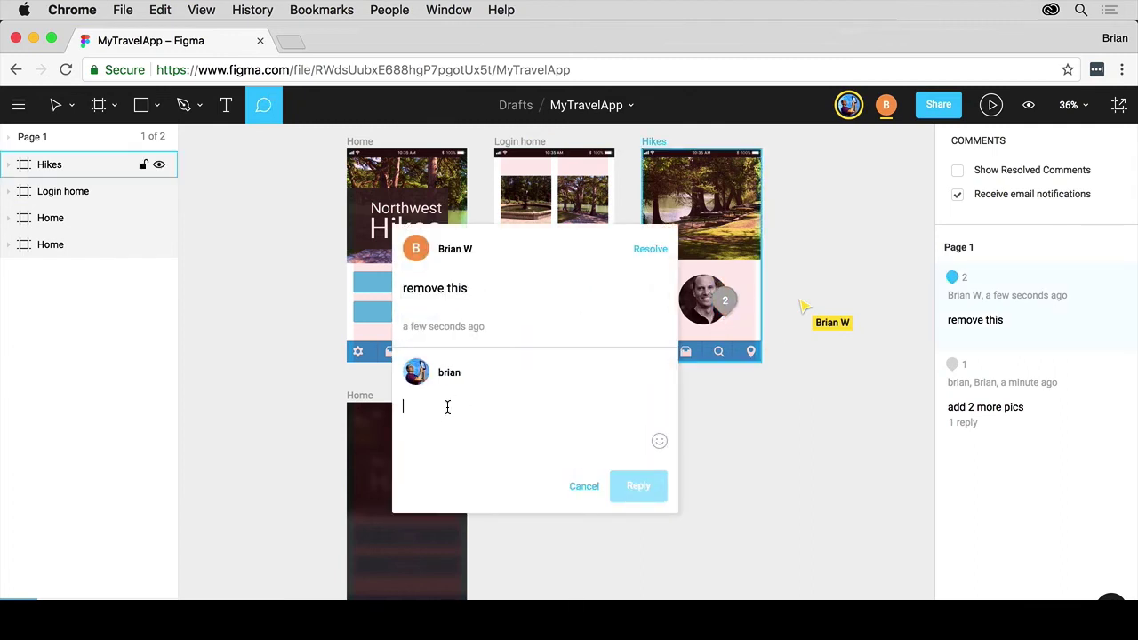
Step: Resolve the 'remove this' comment and turn on Show Resolved Comments
left_click(652, 249)
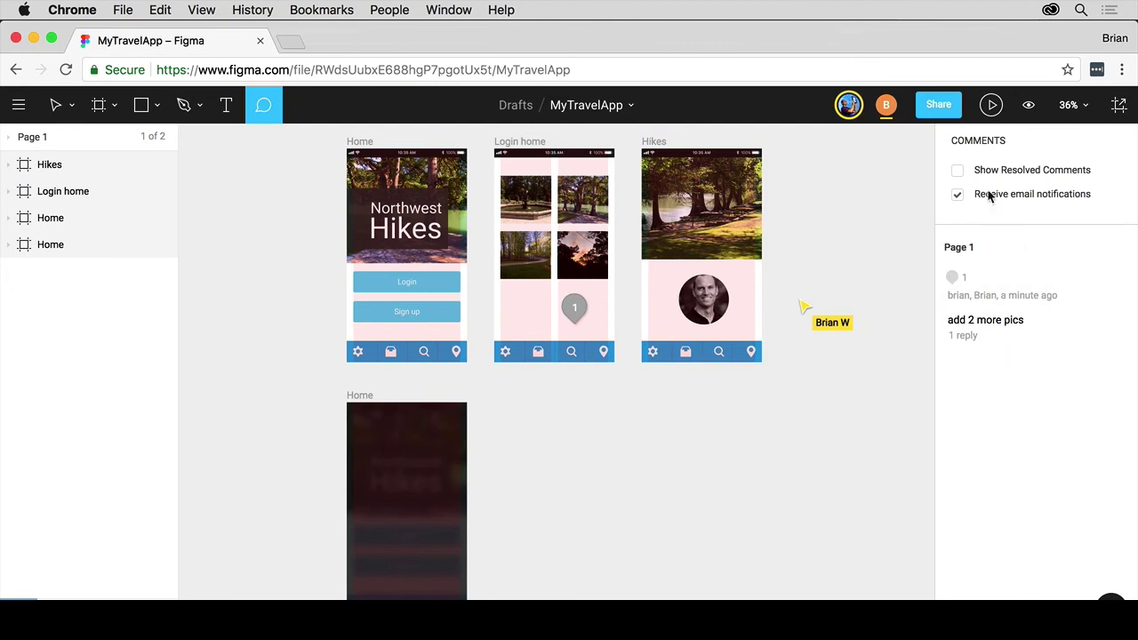
left_click(957, 171)
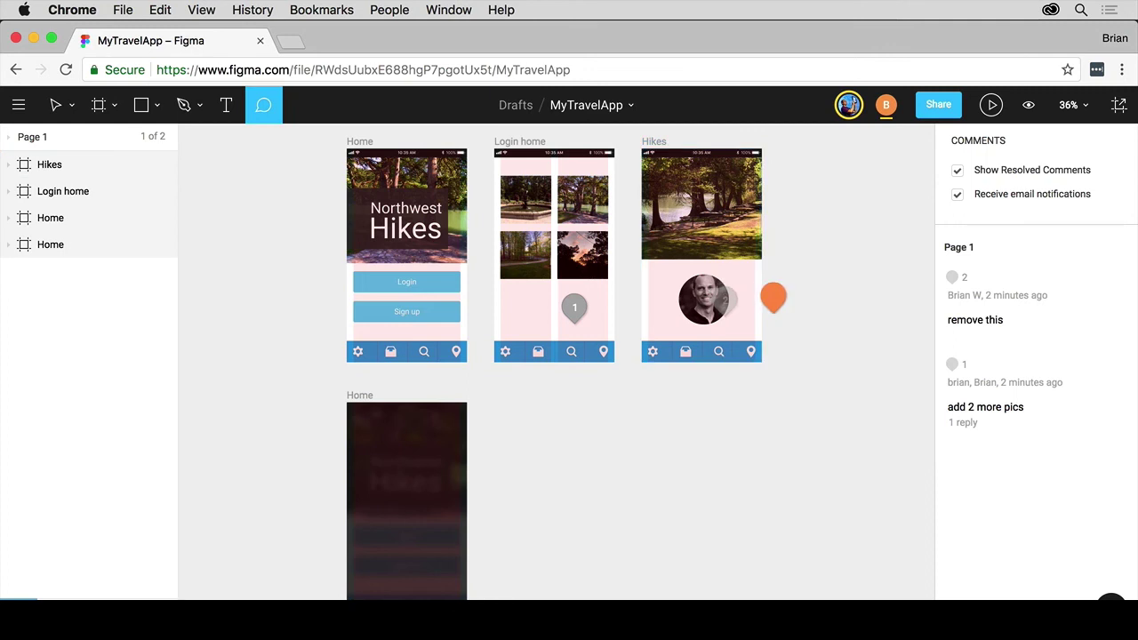
left_click(1033, 106)
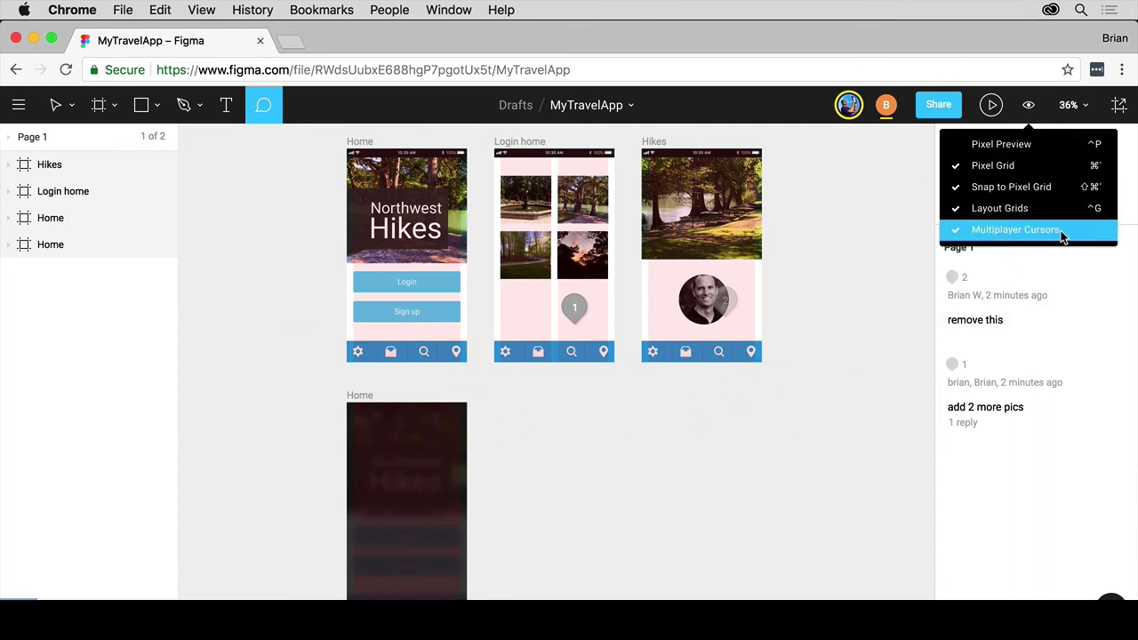
left_click(1015, 527)
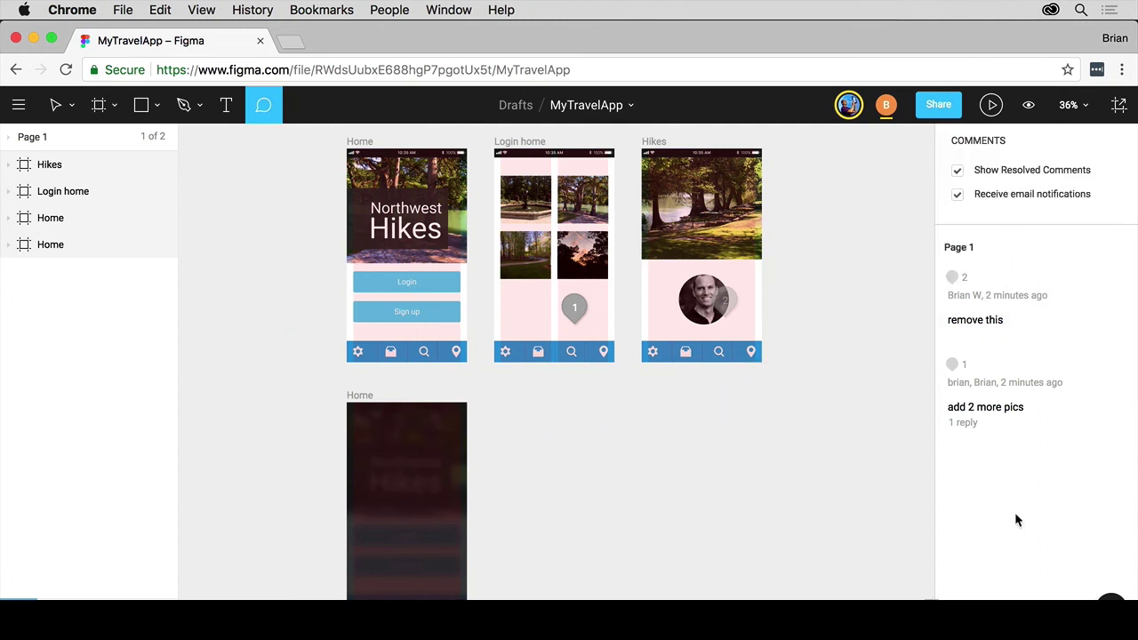